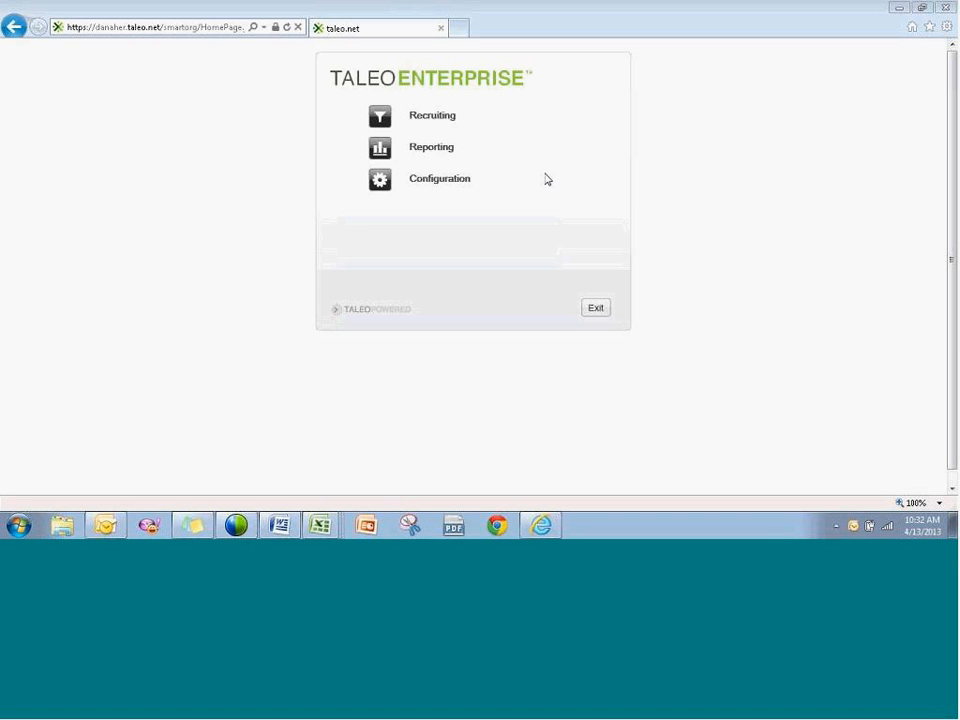
- Open the Recruiting center, dismiss the secure-content notice and collapse the Clips side pane
click(444, 119)
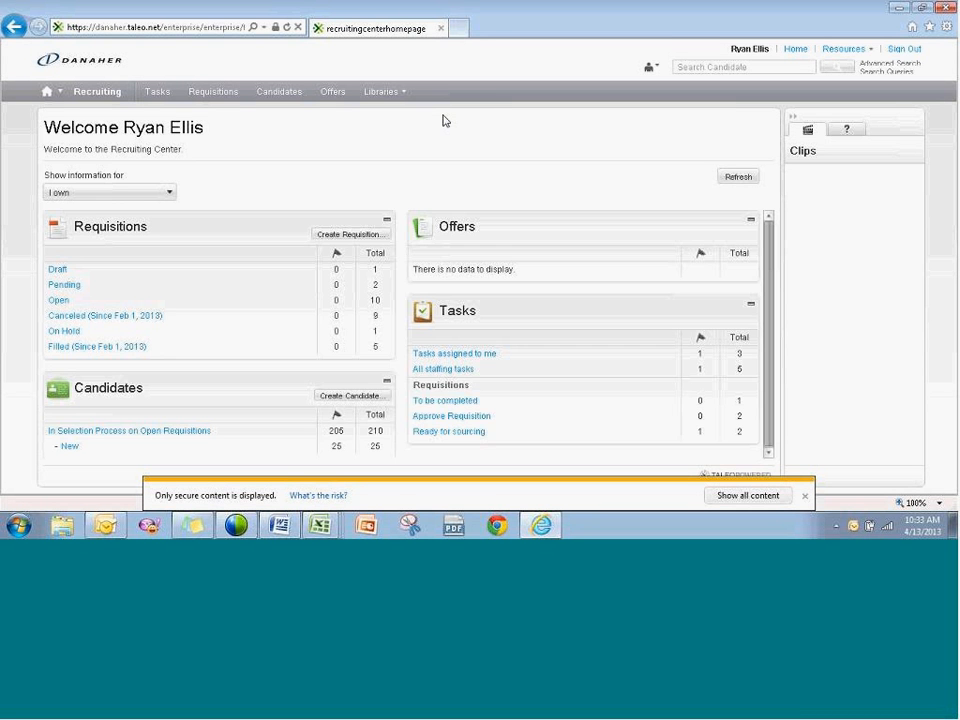
click(806, 497)
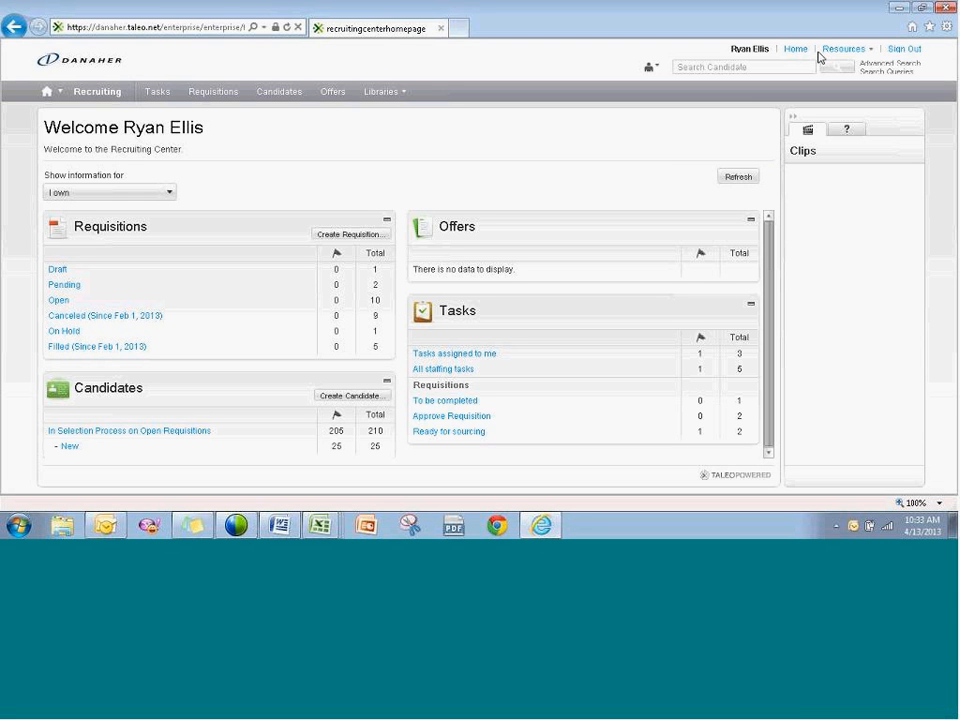
click(793, 120)
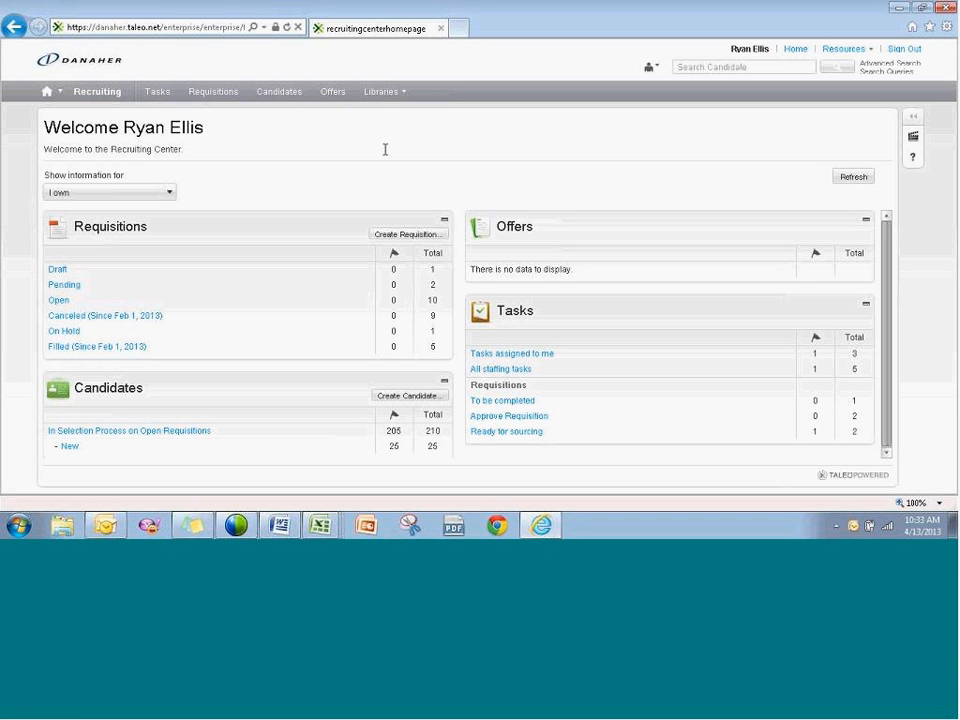
- Start a new requisition of the Professional type and proceed to its predefined data
click(413, 236)
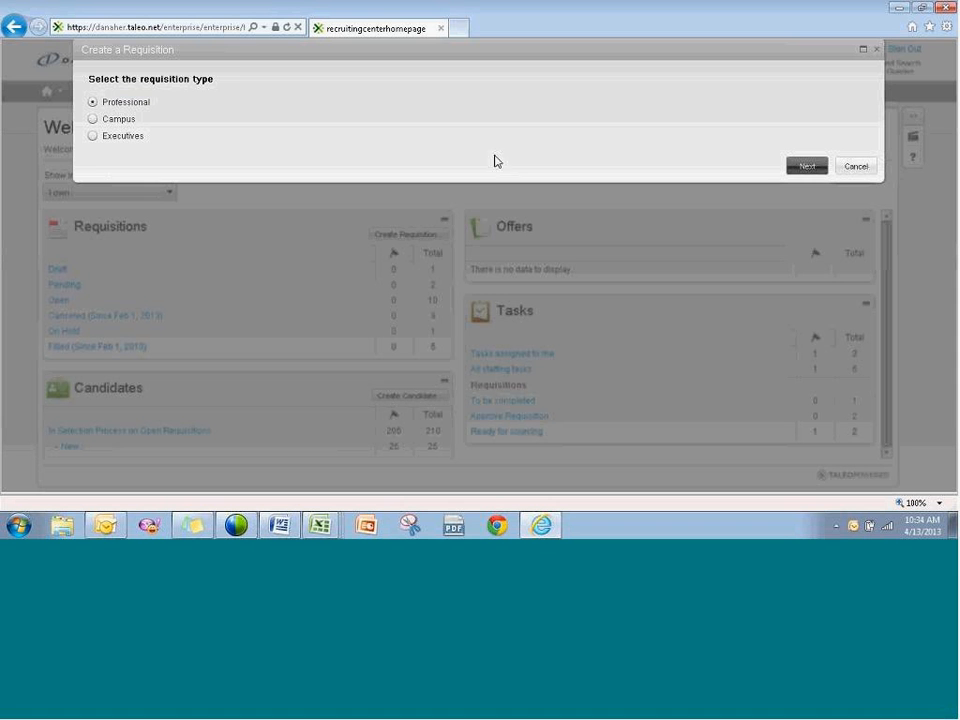
click(806, 167)
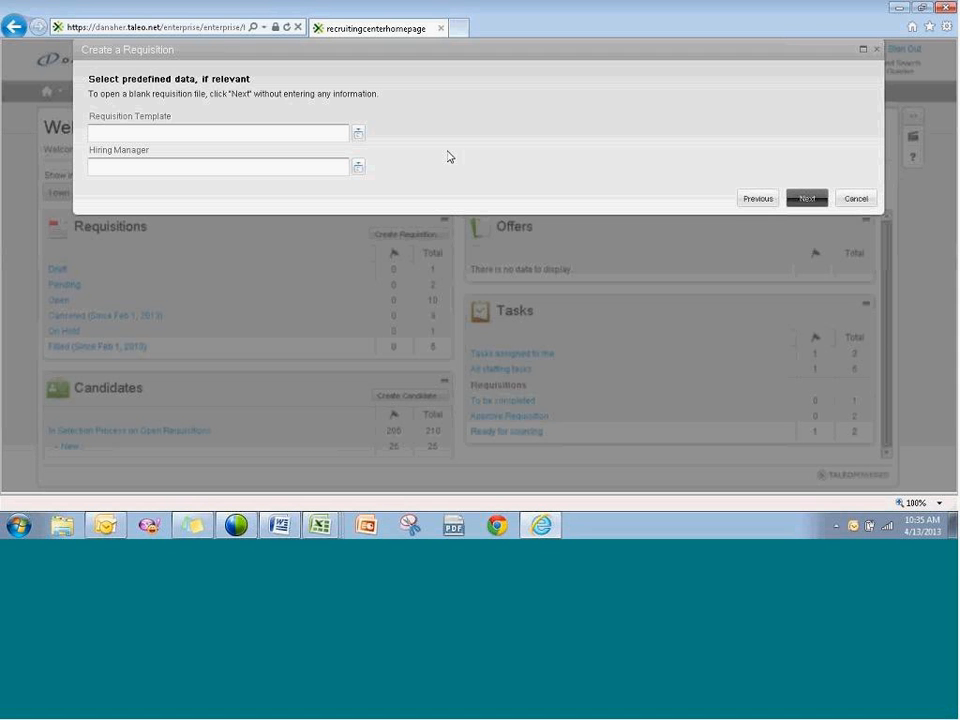
- Search the requisition templates for titles containing "engineer" and leave the template selector without choosing one
click(358, 134)
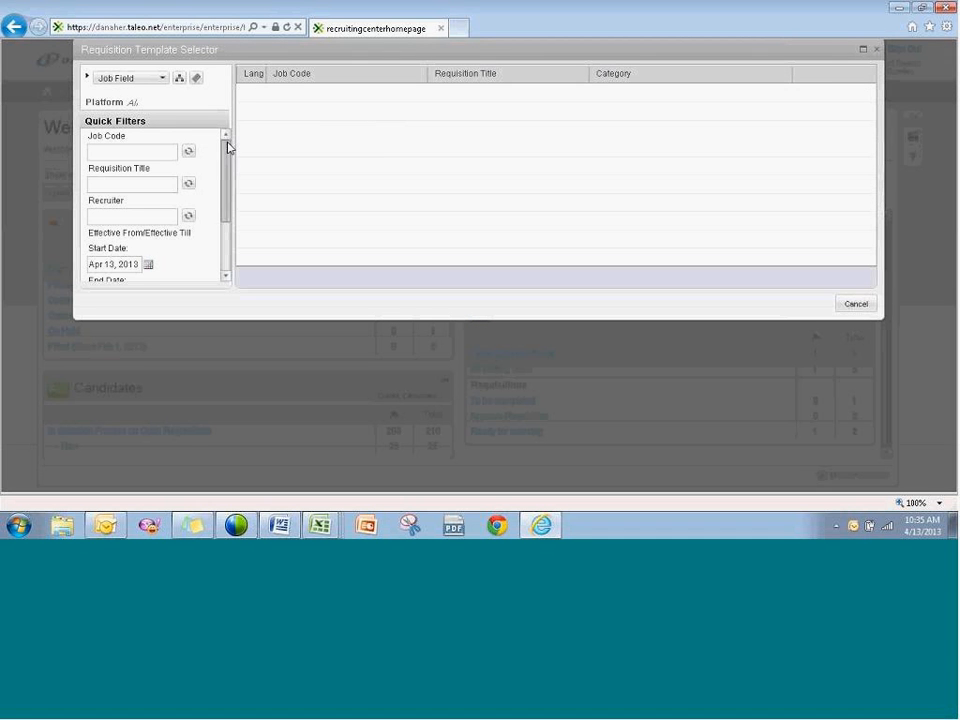
click(148, 183)
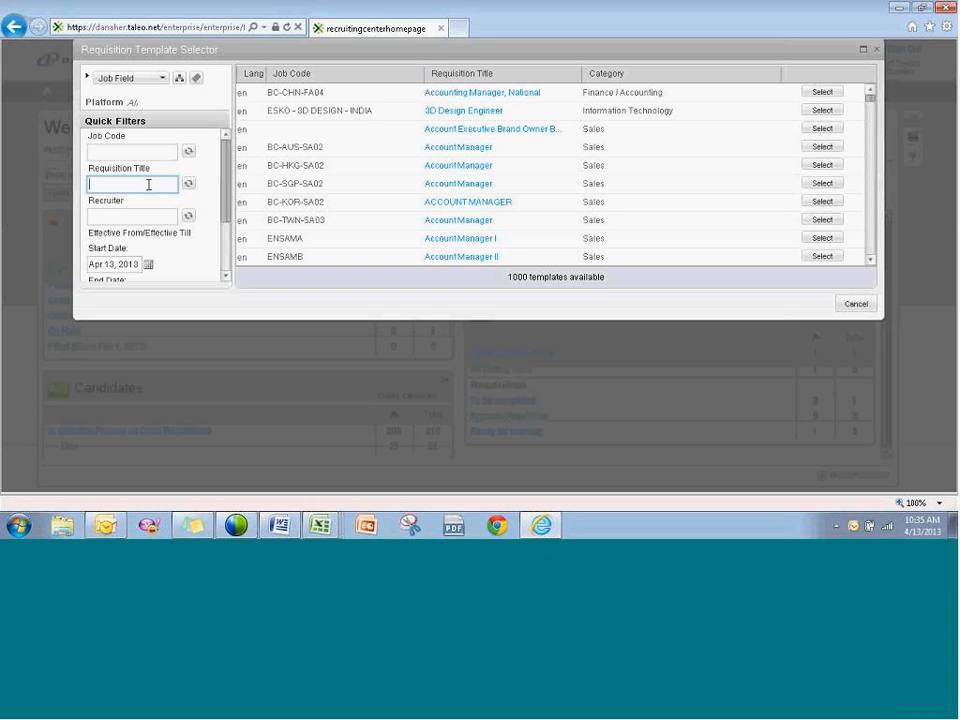
text(engineer)
key(Return)
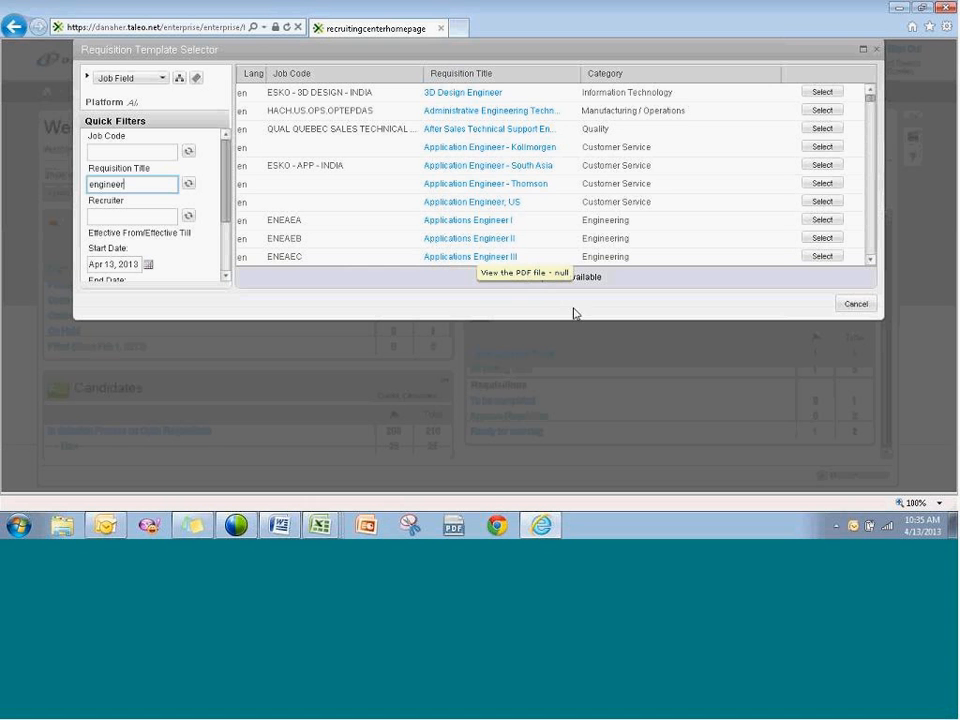
drag(602, 276, 505, 276)
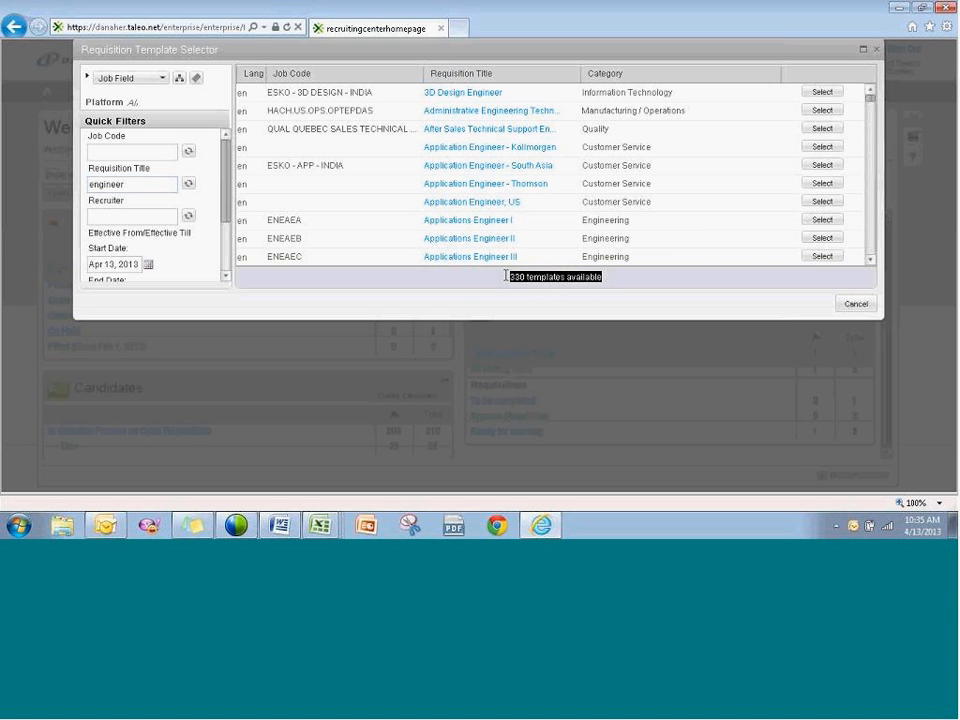
click(615, 281)
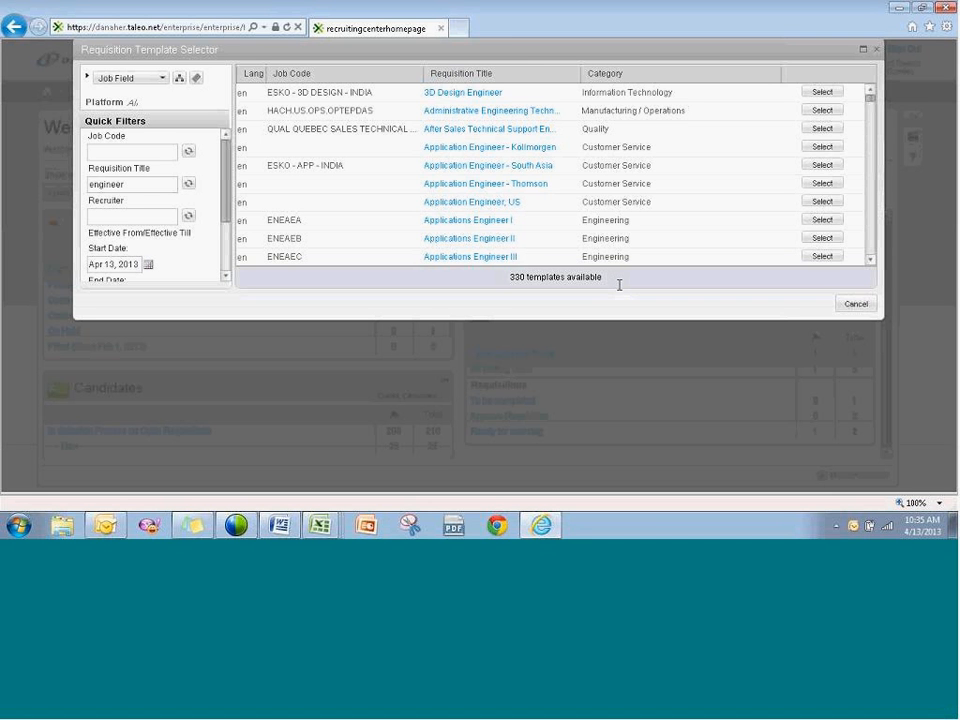
click(838, 306)
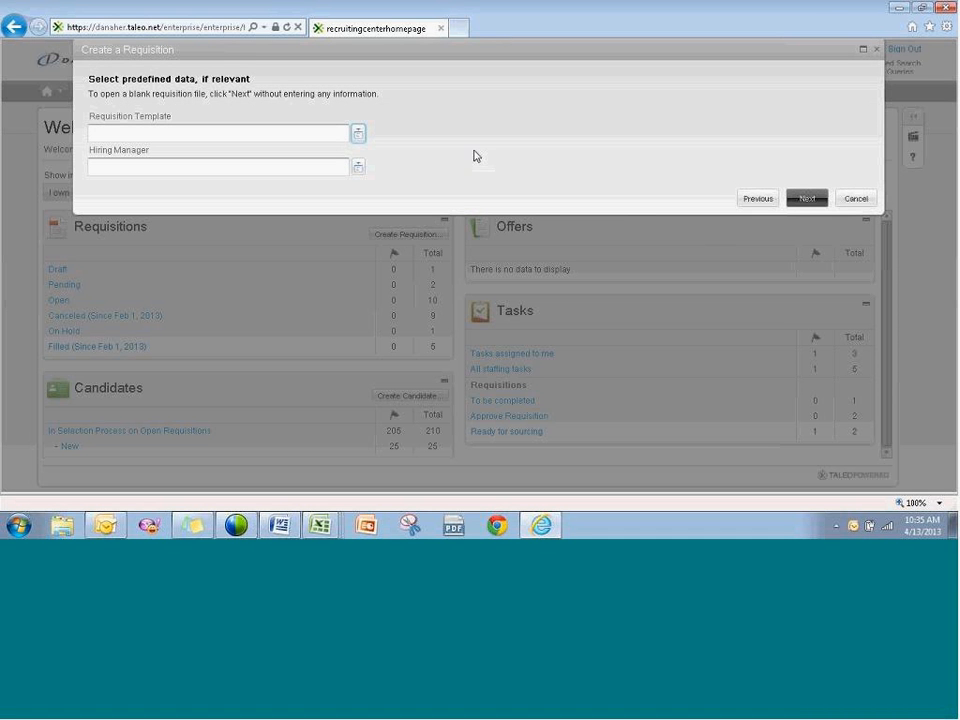
- Assign the hiring manager by name lookup and continue to the organization, location and job field structure
click(343, 166)
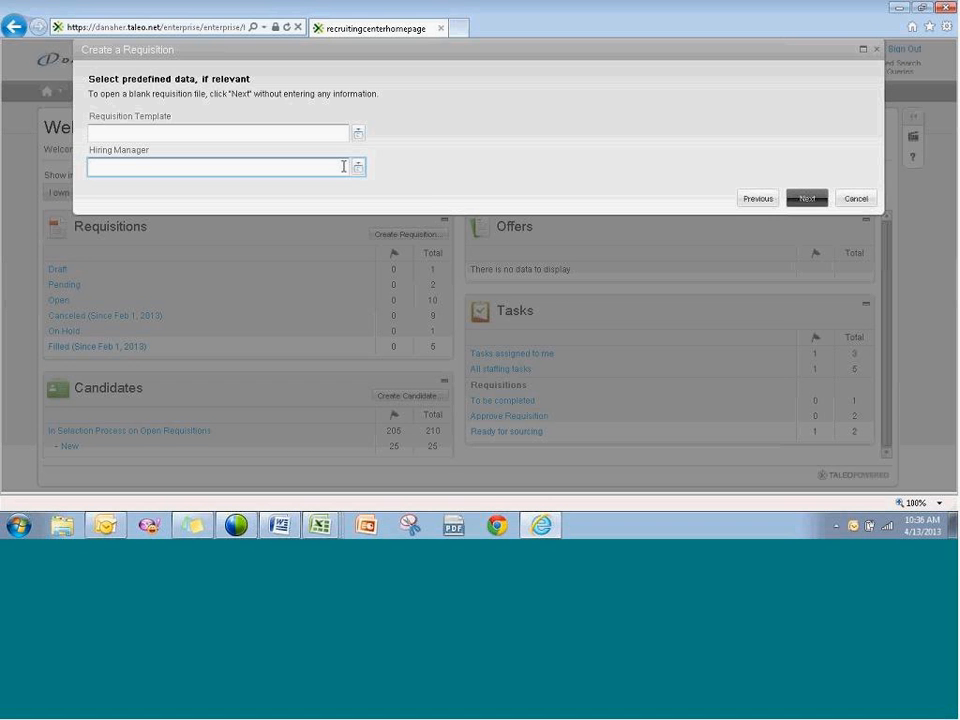
text(francis)
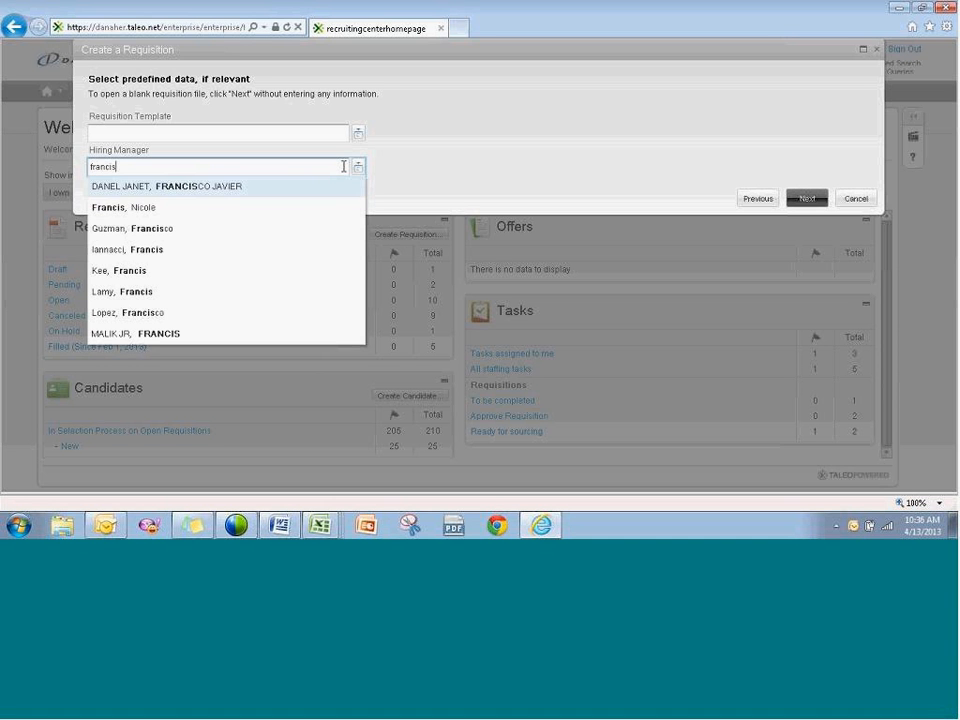
click(277, 214)
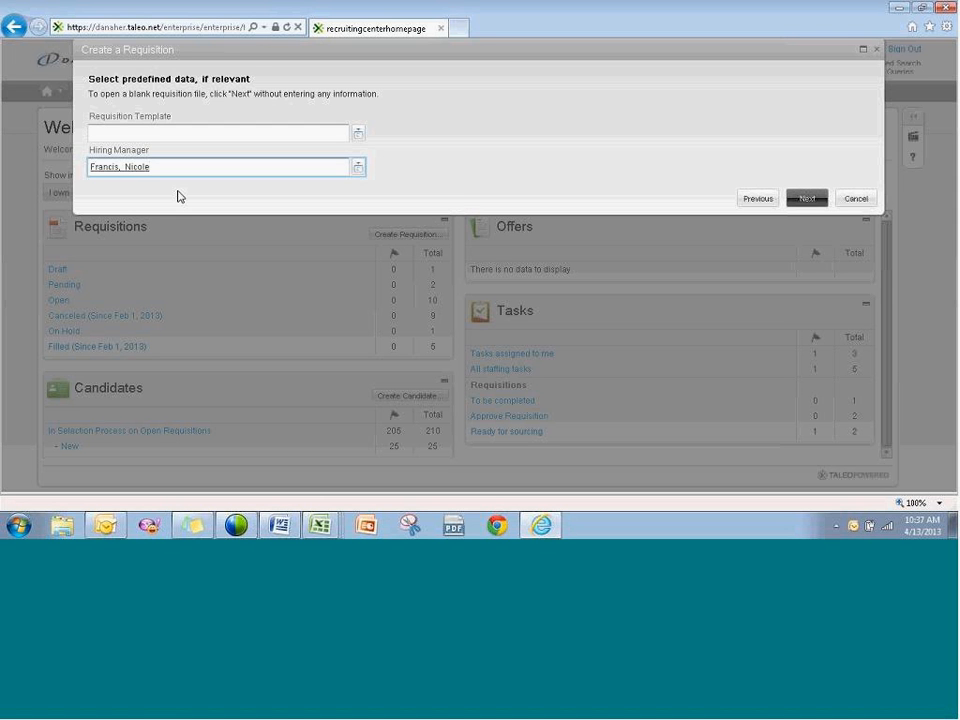
click(357, 174)
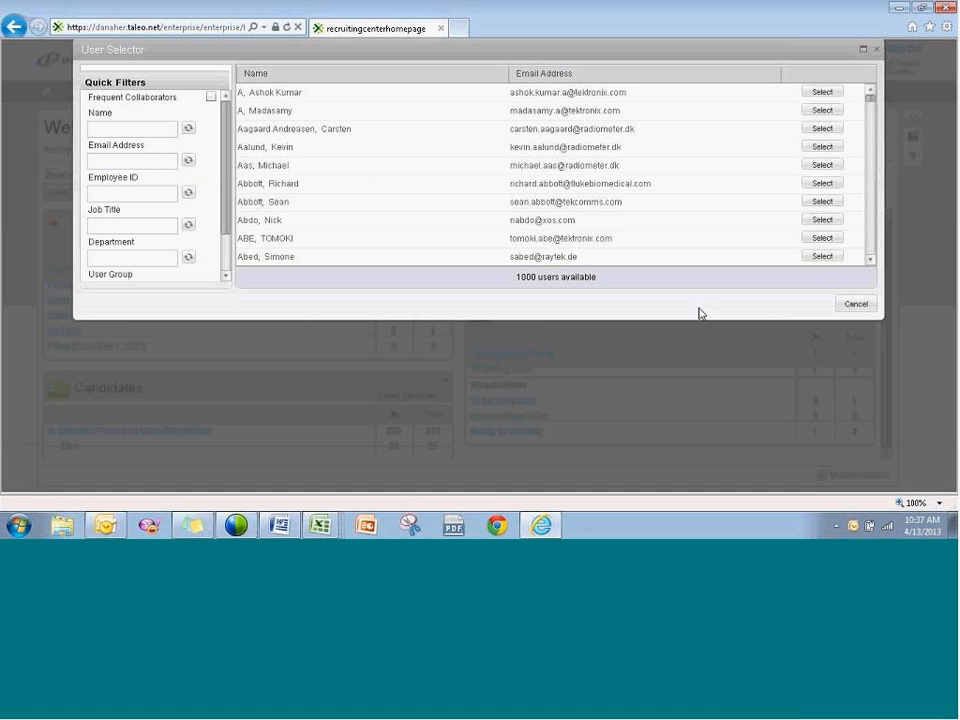
click(857, 305)
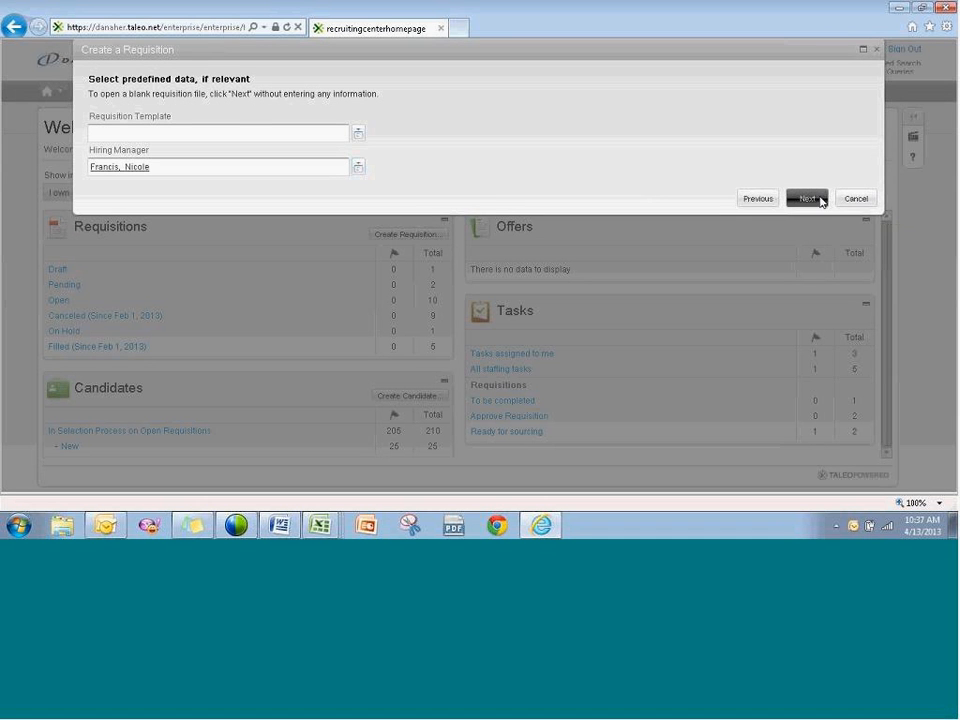
click(807, 199)
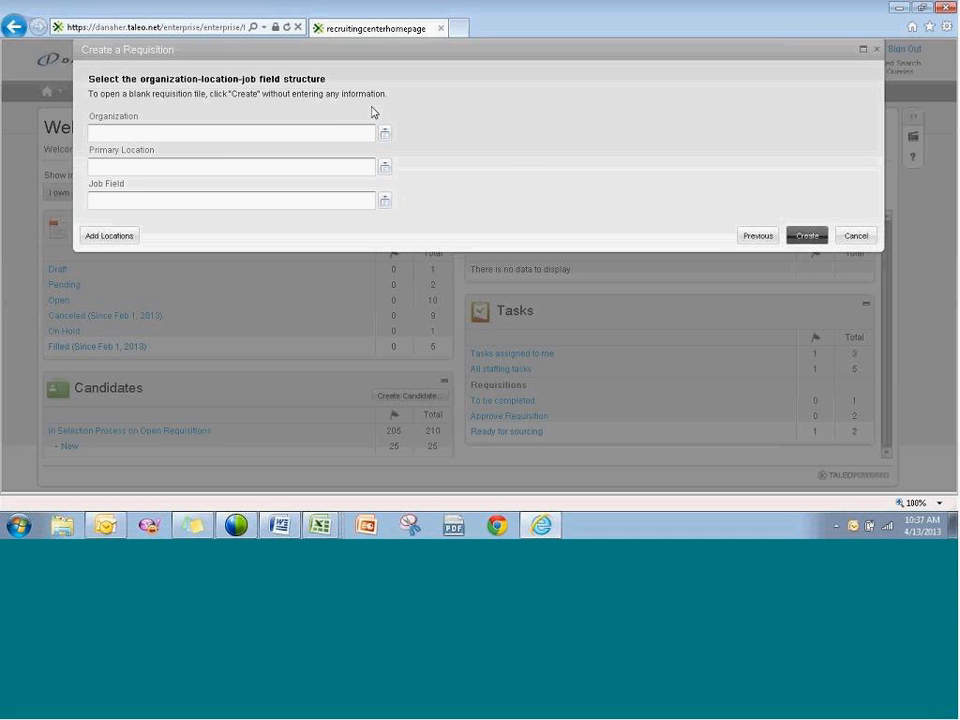
- Set the organization to Industrial Technologies > Qualitrol Company and the primary location to North America > United States > New York > Fairport
click(332, 133)
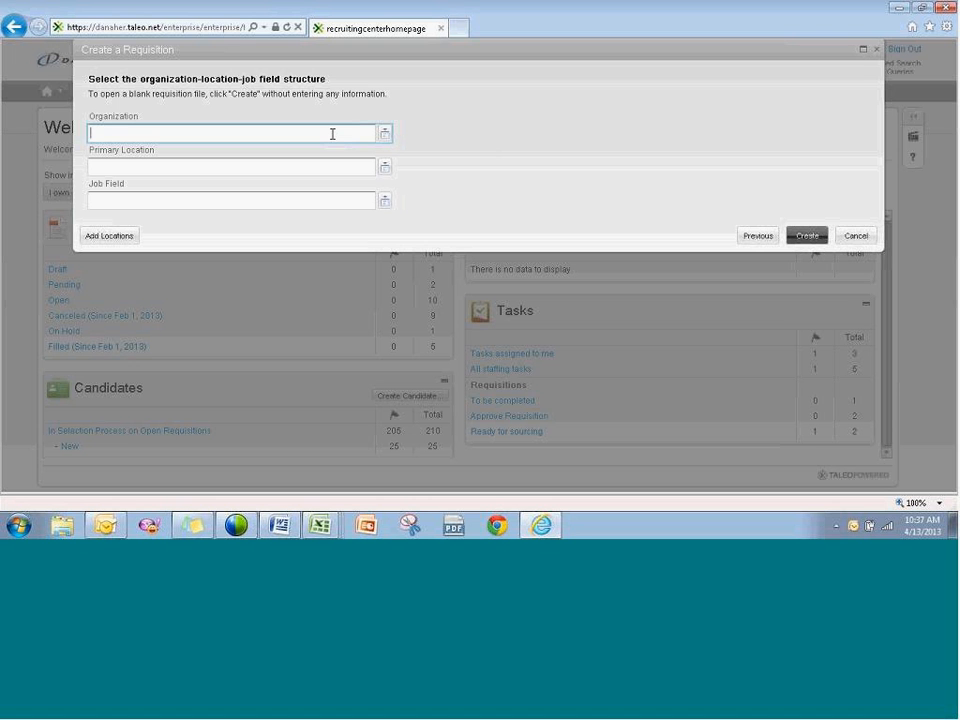
text(qualitrol)
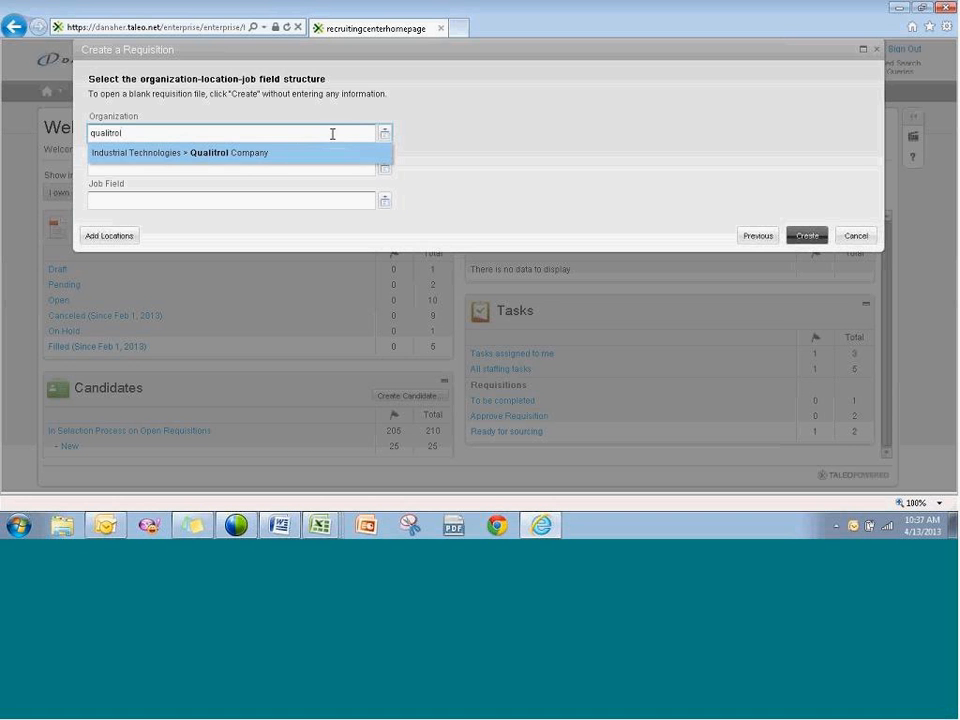
click(290, 154)
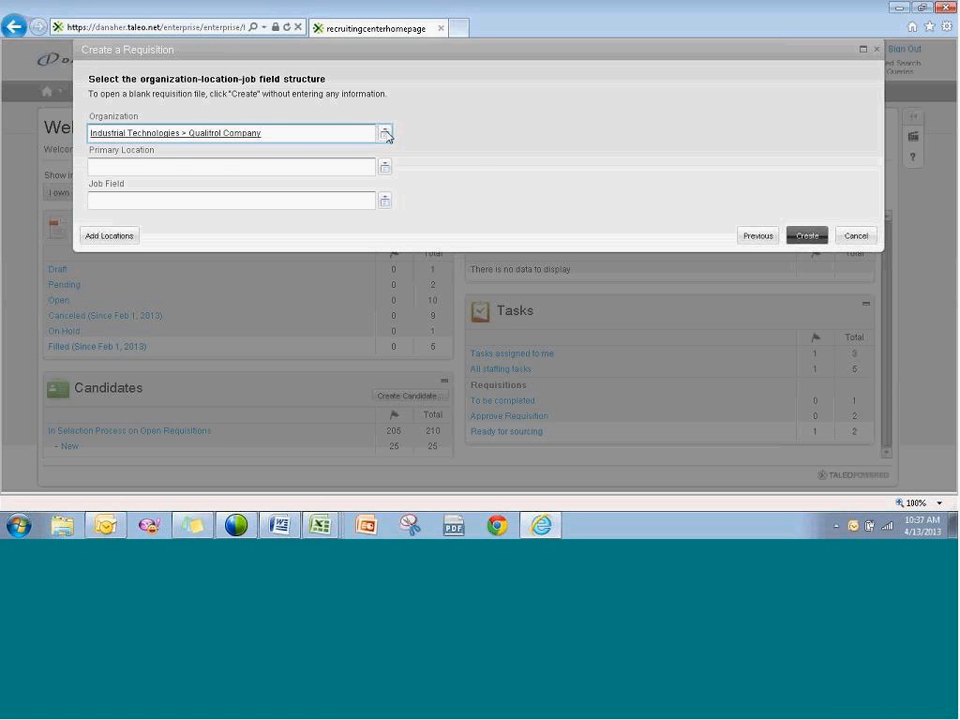
click(300, 169)
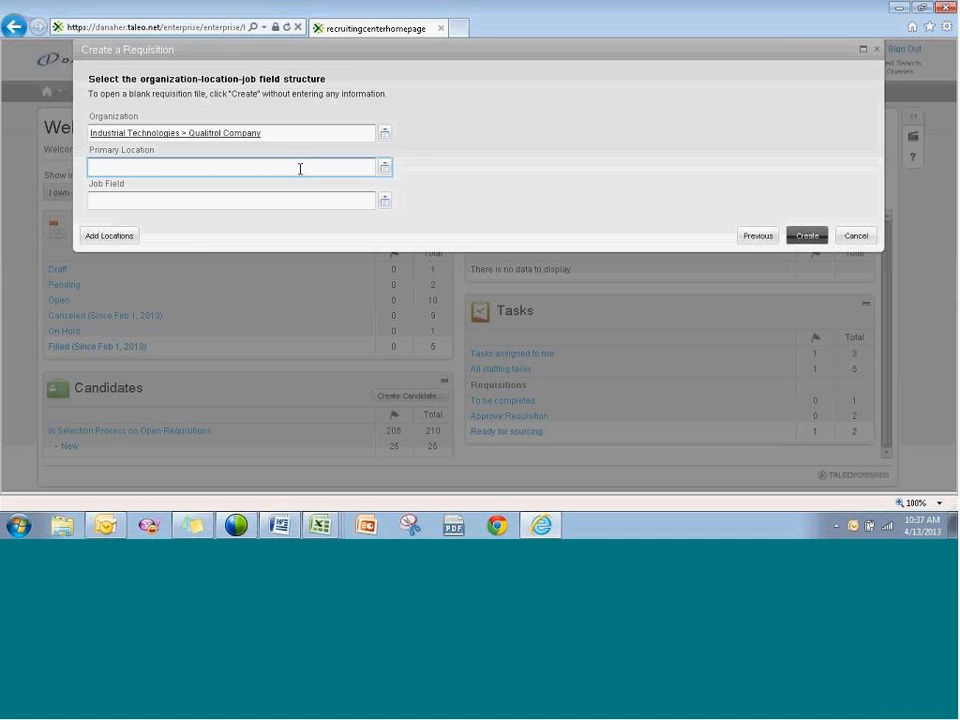
text(fairport)
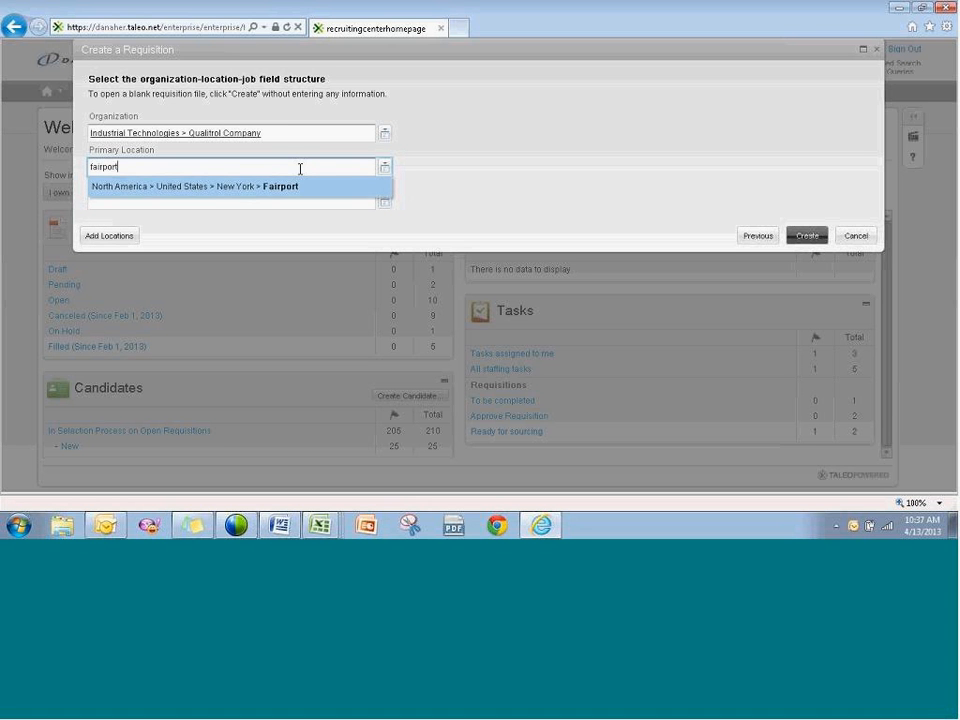
click(291, 189)
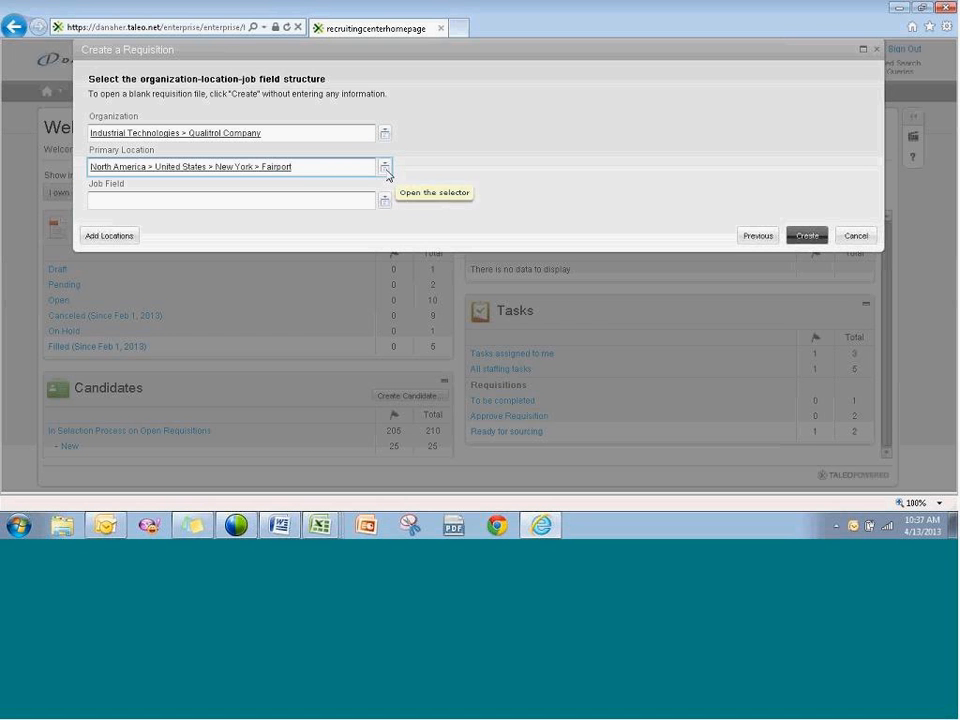
- Set the requisition's job field to Human Resources
click(353, 197)
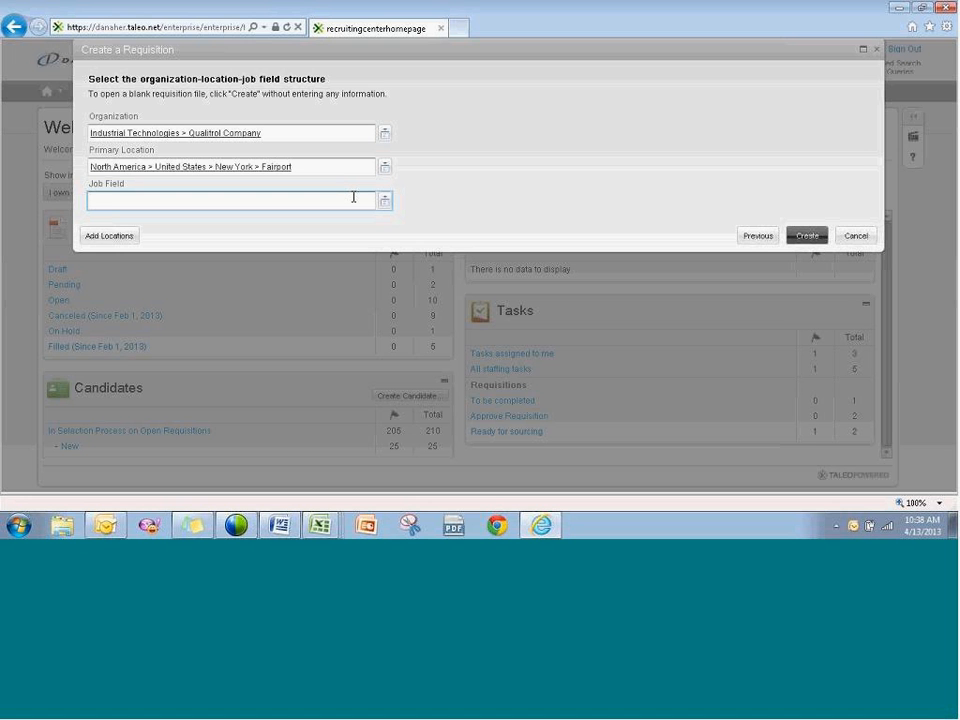
text(human)
click(305, 220)
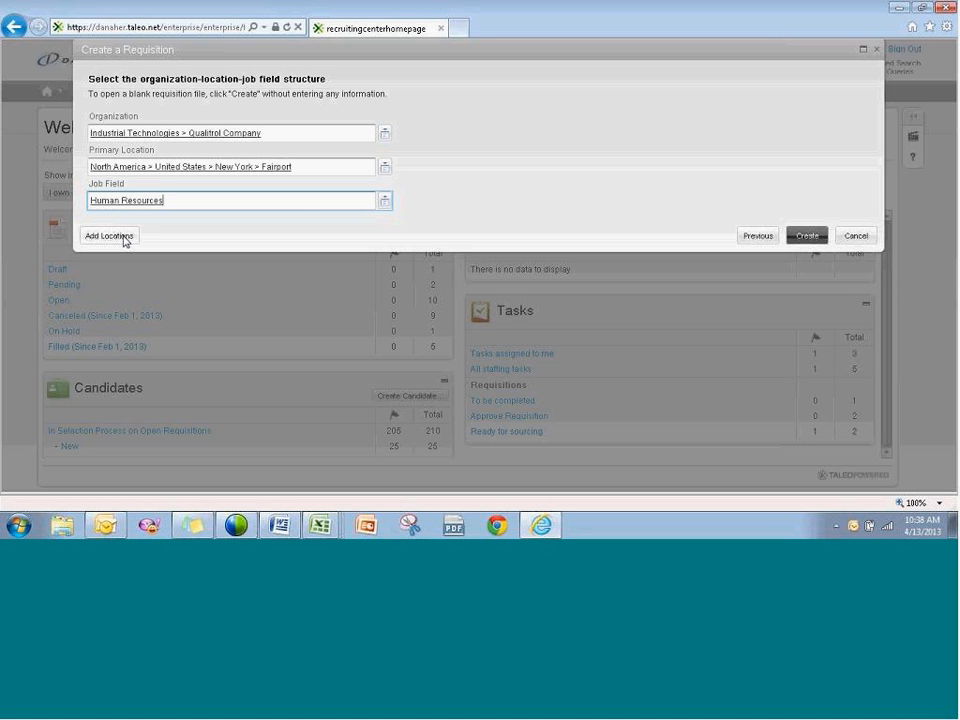
- Add Dallas, Texas as an other location for the requisition and create the requisition file
click(110, 236)
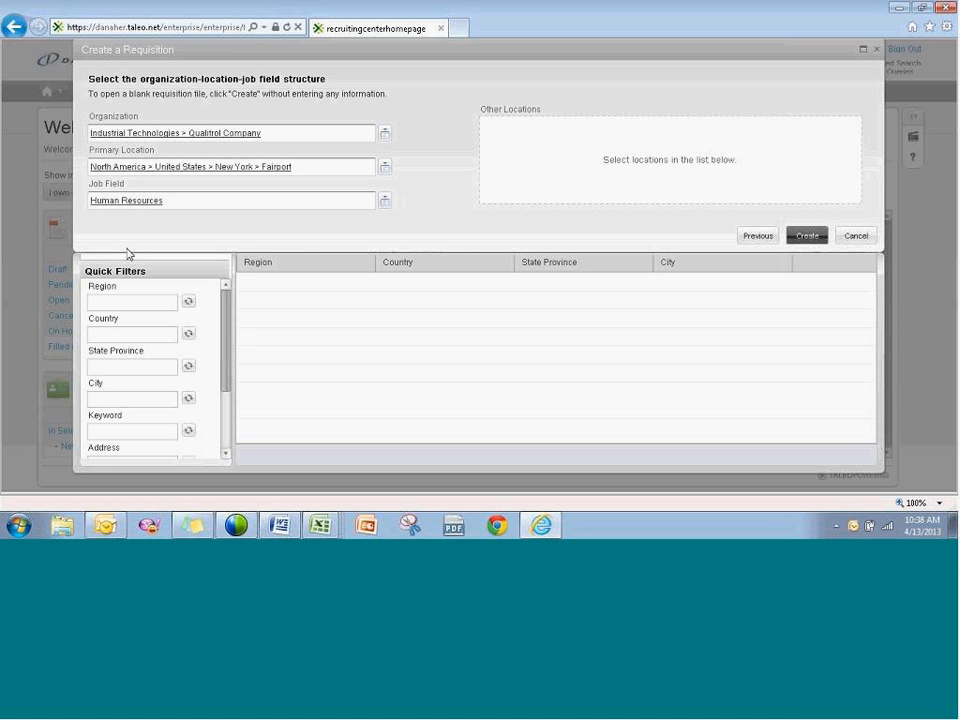
click(127, 399)
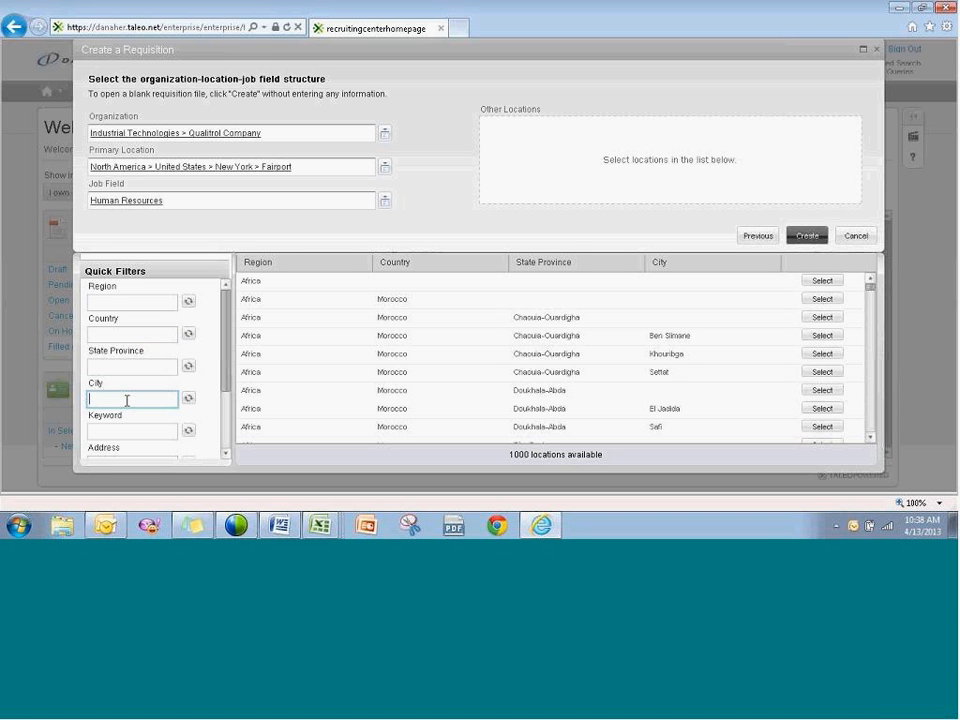
text(dallas)
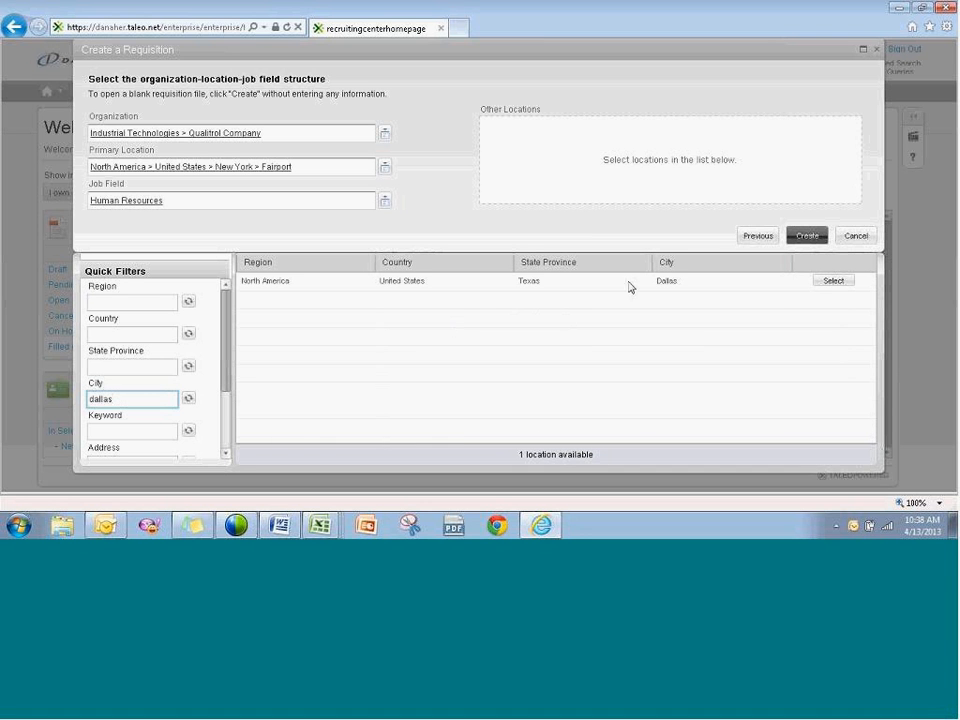
click(831, 282)
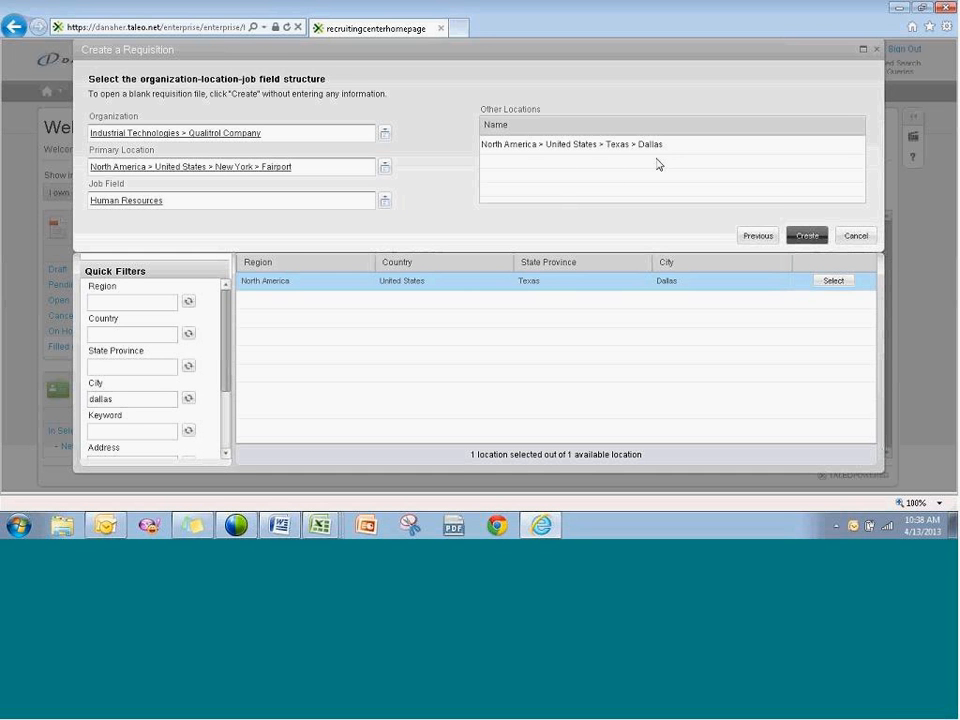
click(803, 238)
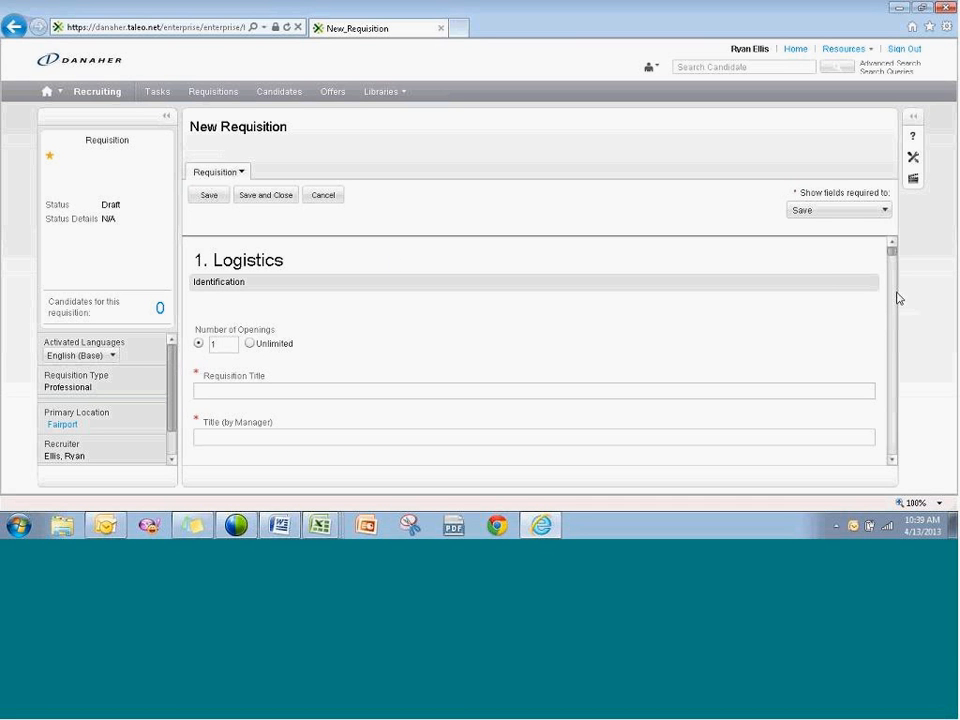
scroll(893, 258, down, 2)
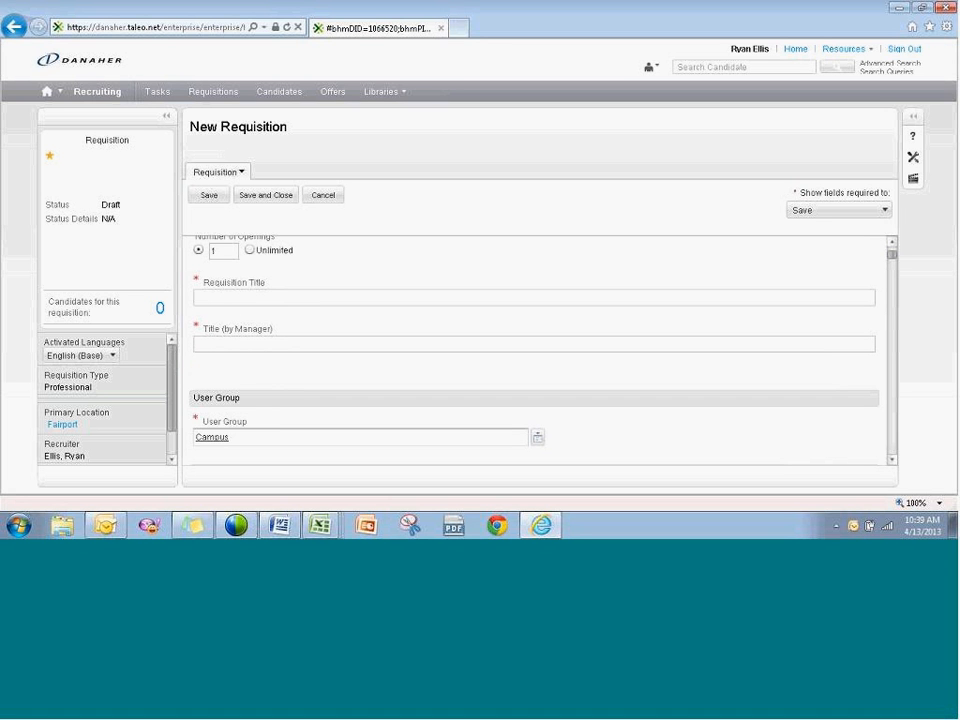
click(892, 245)
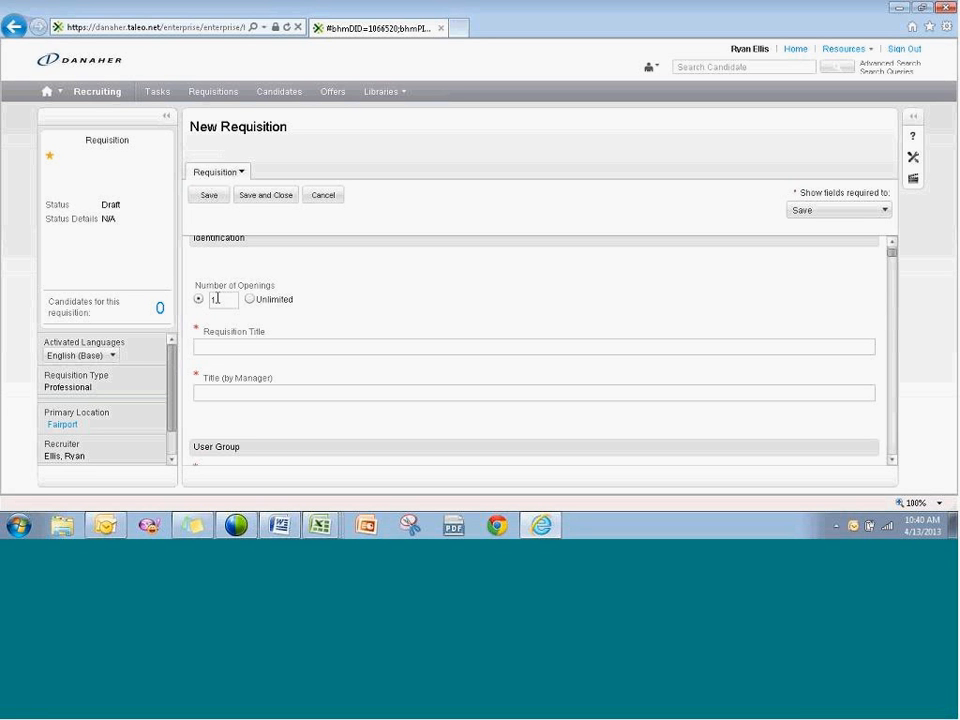
click(232, 348)
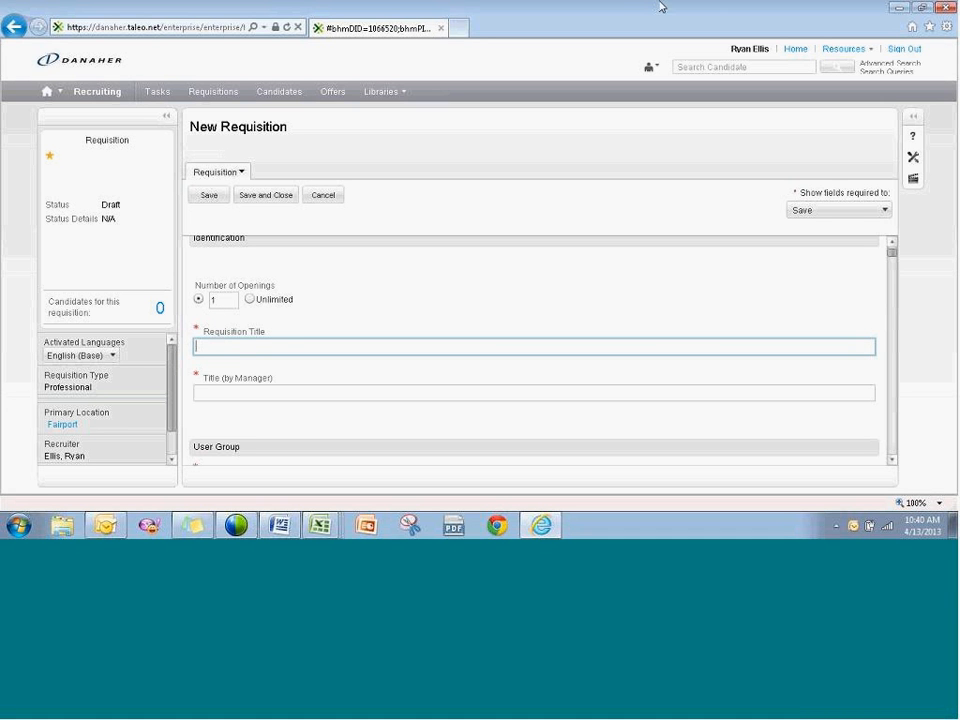
click(771, 17)
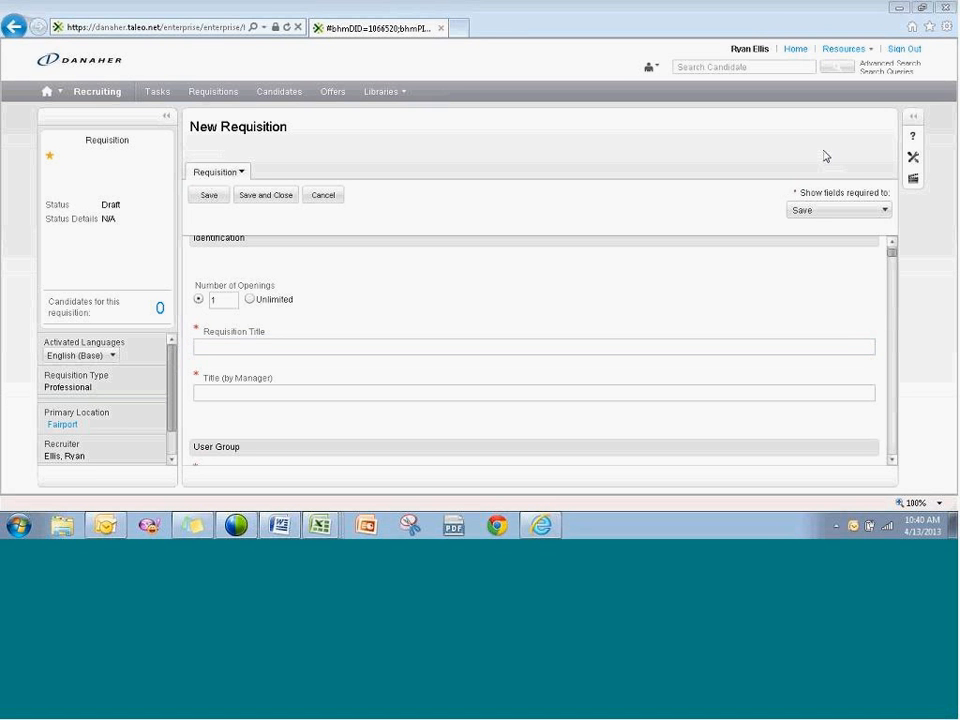